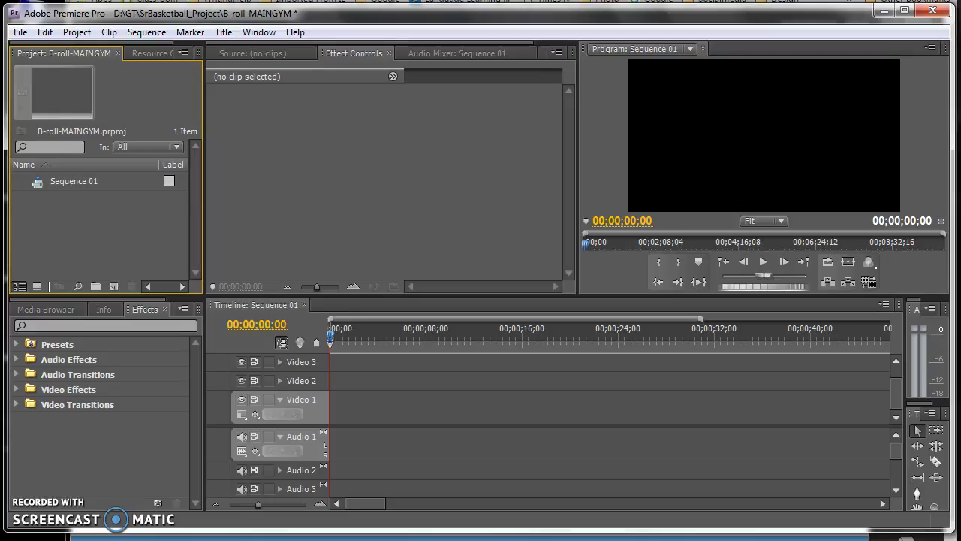
Return to Adobe Premiere Pro CS4 through the program launcher search
{"action": "key", "text": "super"}
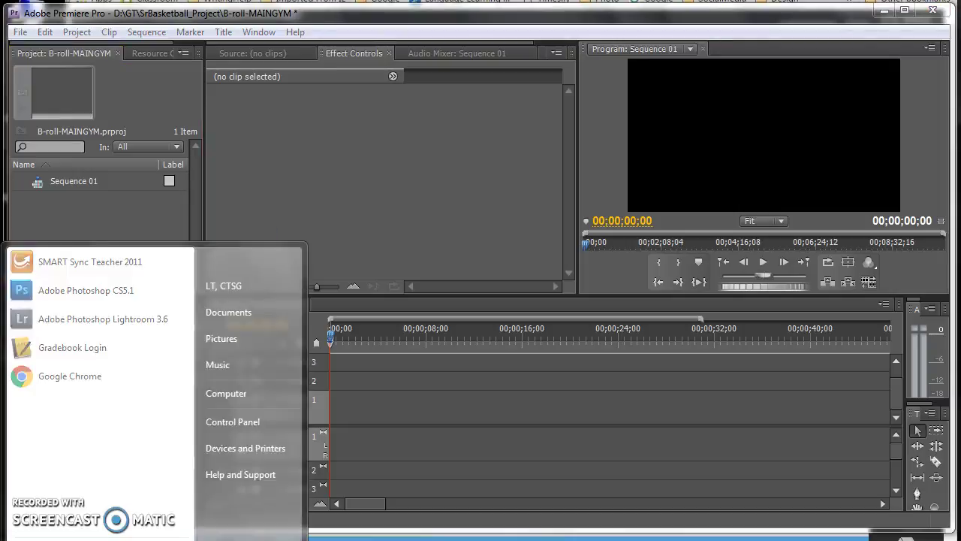
{"action": "type", "text": "sprem"}
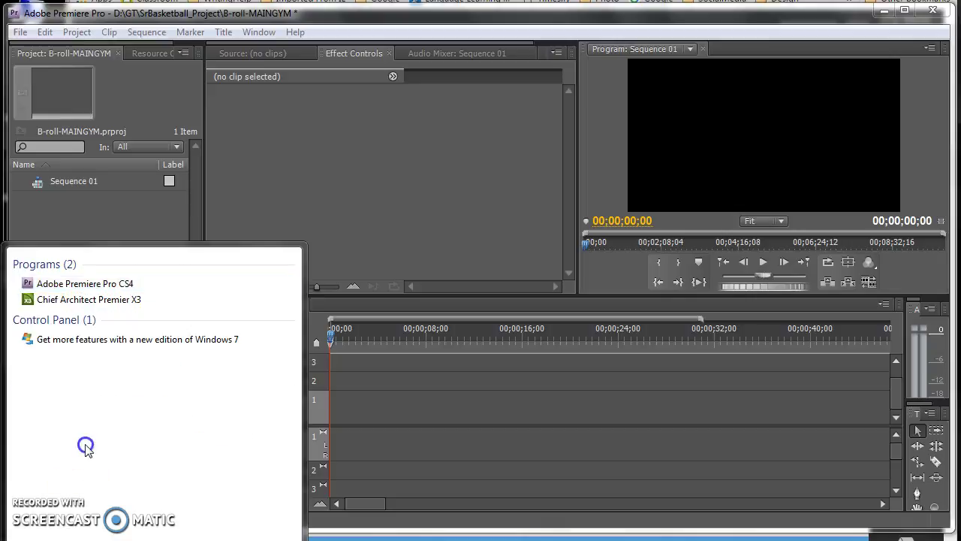
{"action": "left_click", "coordinate": [105, 285]}
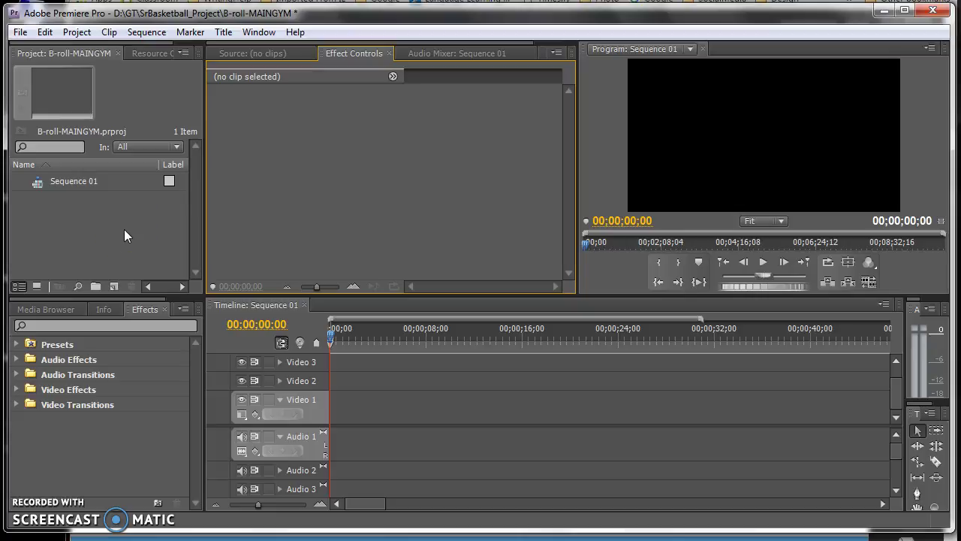
Activate the Project, Effect Controls, Program Monitor, Effects and Timeline panels in turn
{"action": "left_click", "coordinate": [93, 224]}
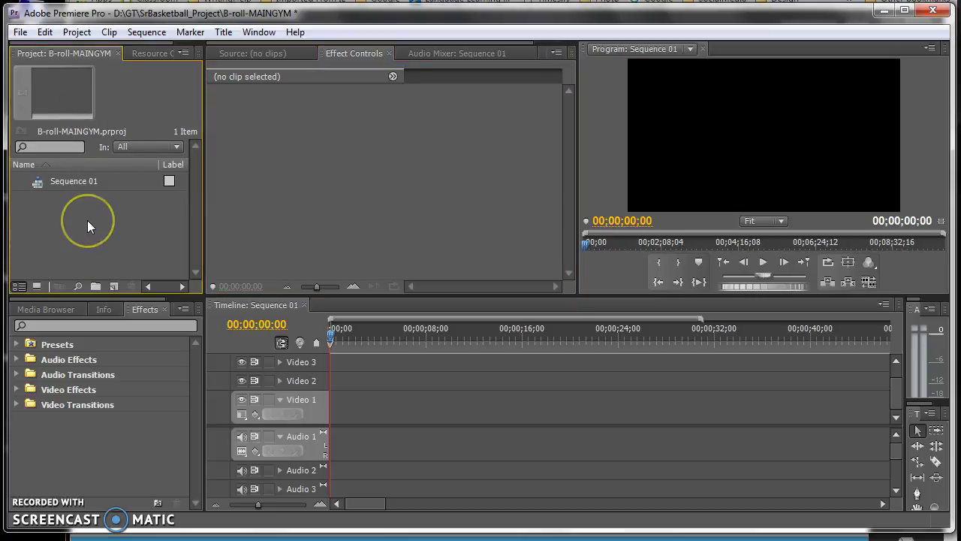
{"action": "left_click", "coordinate": [334, 200]}
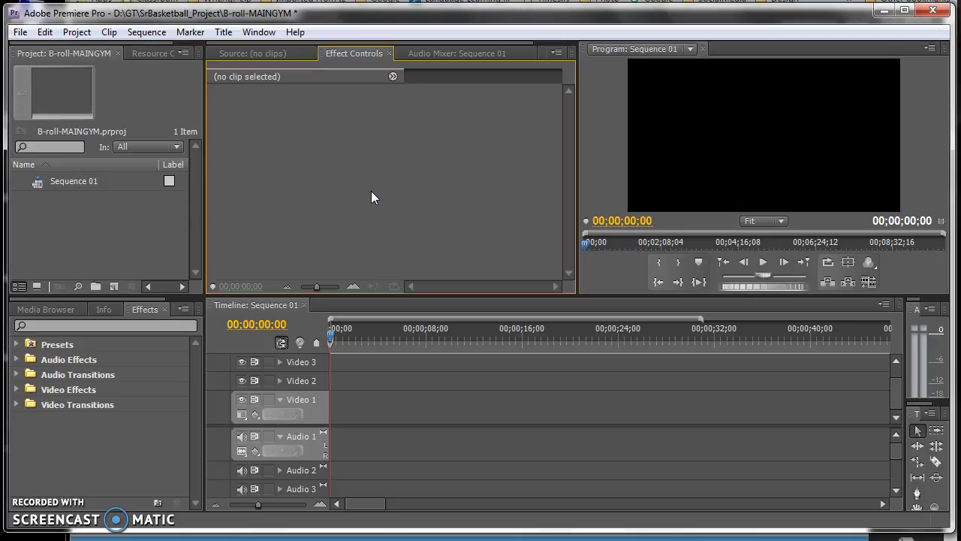
{"action": "left_click", "coordinate": [723, 151]}
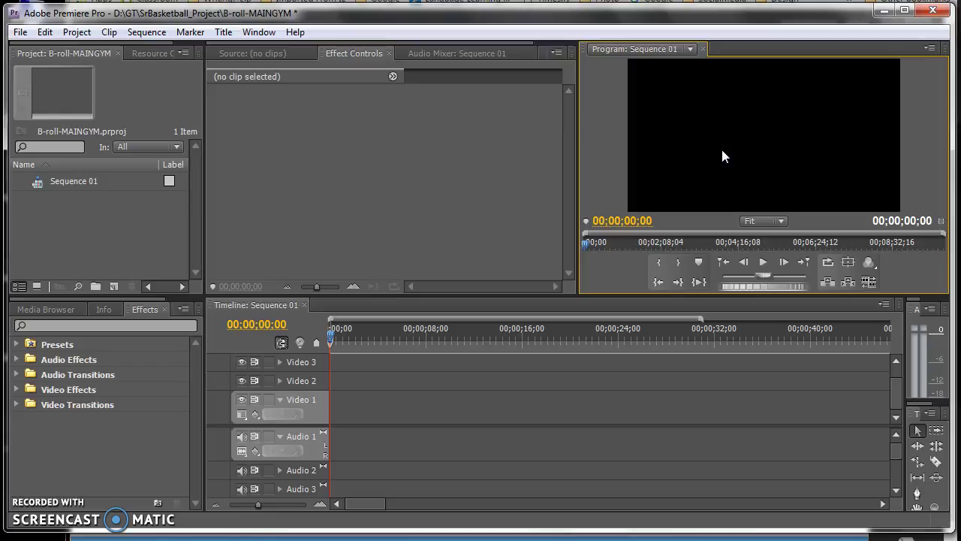
{"action": "left_click", "coordinate": [738, 169]}
{"action": "left_click", "coordinate": [103, 448]}
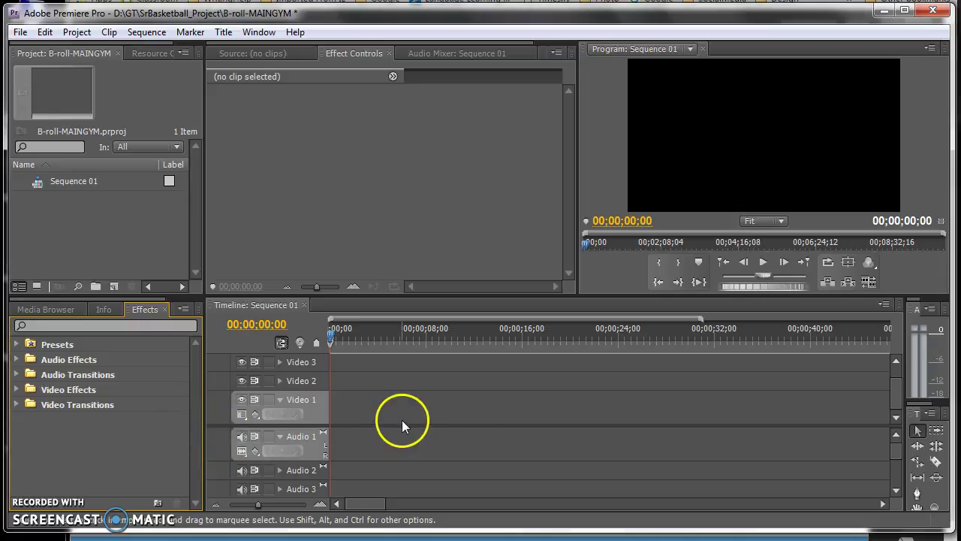
{"action": "left_click", "coordinate": [535, 410]}
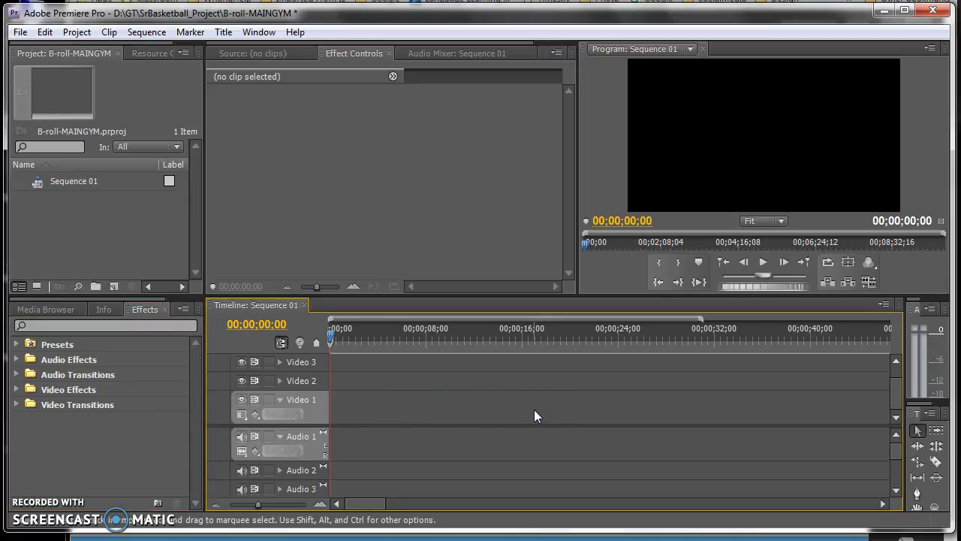
Import Wildlife.wmv from the Sample Videos folder into the project
{"action": "left_click", "coordinate": [135, 234]}
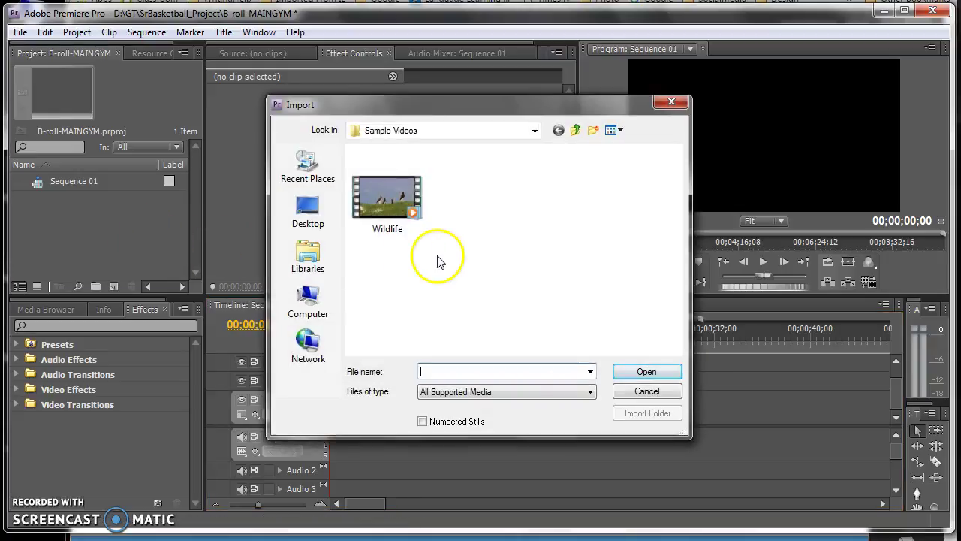
{"action": "left_click", "coordinate": [391, 189]}
{"action": "left_click", "coordinate": [646, 371]}
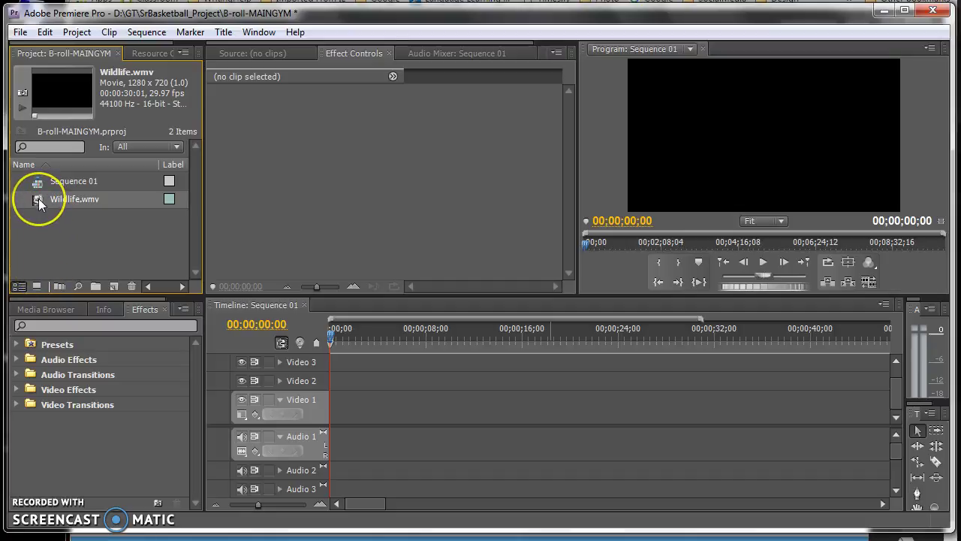
Place Wildlife.wmv at the start of Sequence 01 and preview it, stopping on the horses near six seconds
{"action": "left_click_drag", "start_coordinate": [39, 198], "coordinate": [323, 426]}
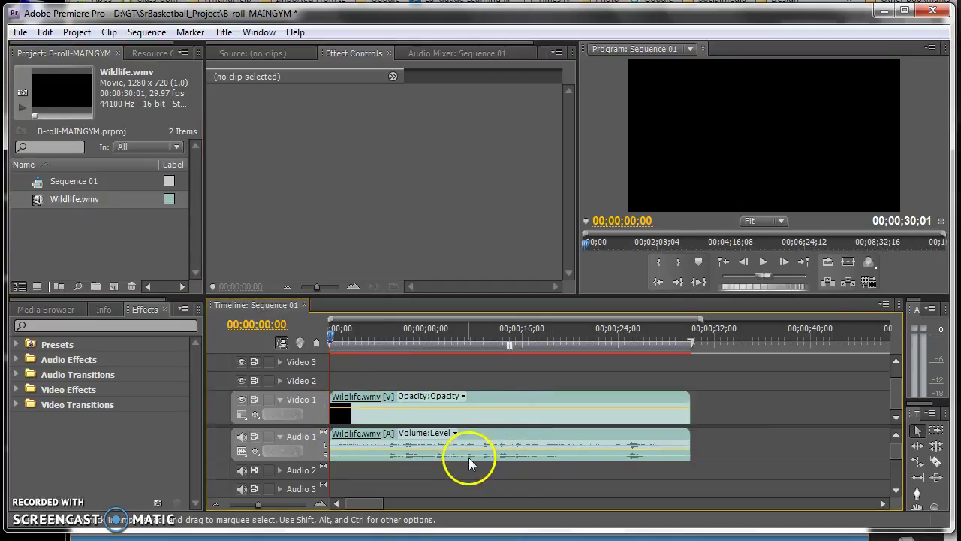
{"action": "key", "text": "space"}
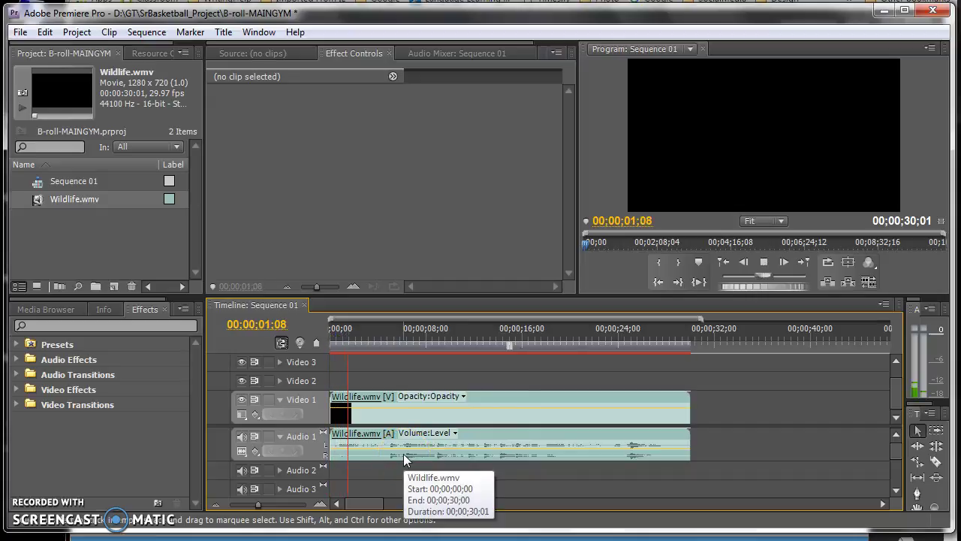
{"action": "left_click_drag", "start_coordinate": [350, 329], "coordinate": [321, 329]}
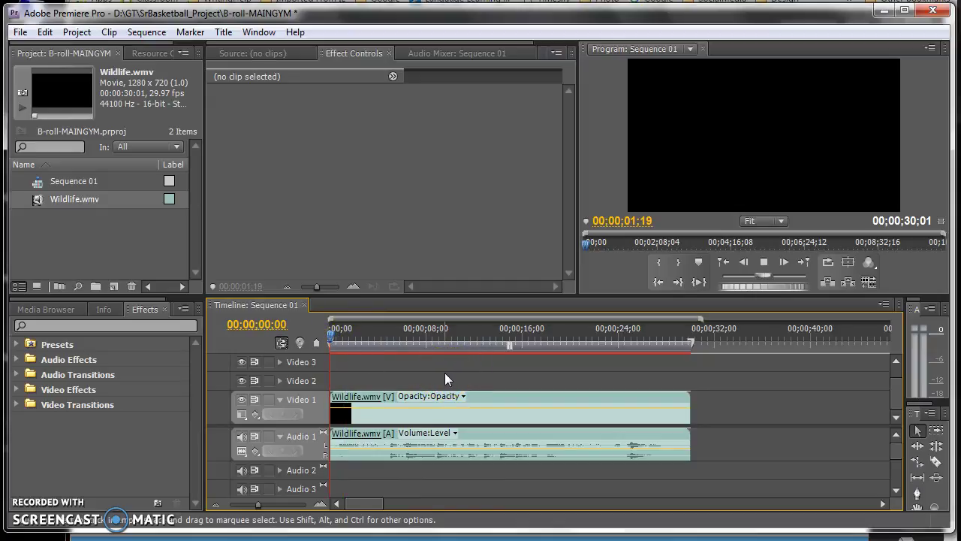
{"action": "left_click", "coordinate": [317, 342]}
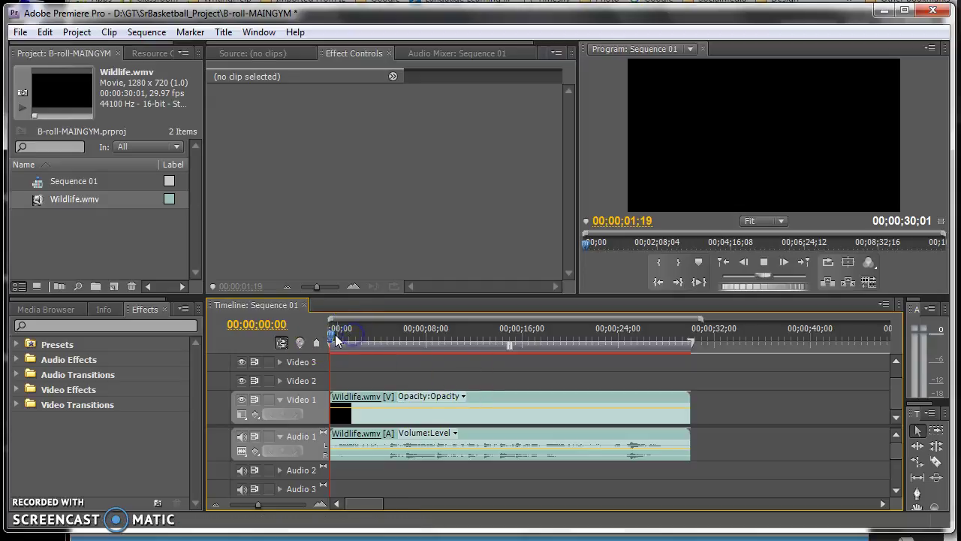
{"action": "left_click_drag", "start_coordinate": [331, 333], "coordinate": [403, 344]}
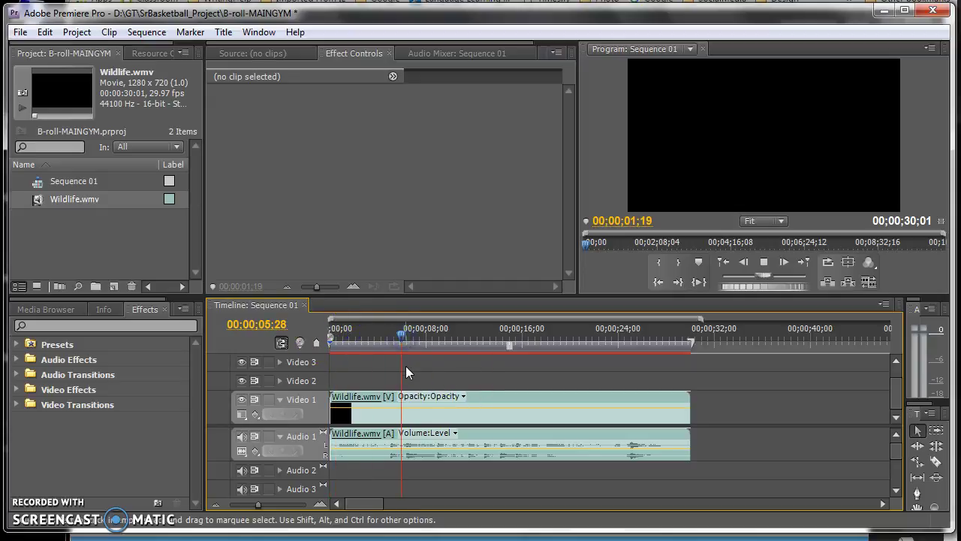
{"action": "left_click", "coordinate": [424, 413]}
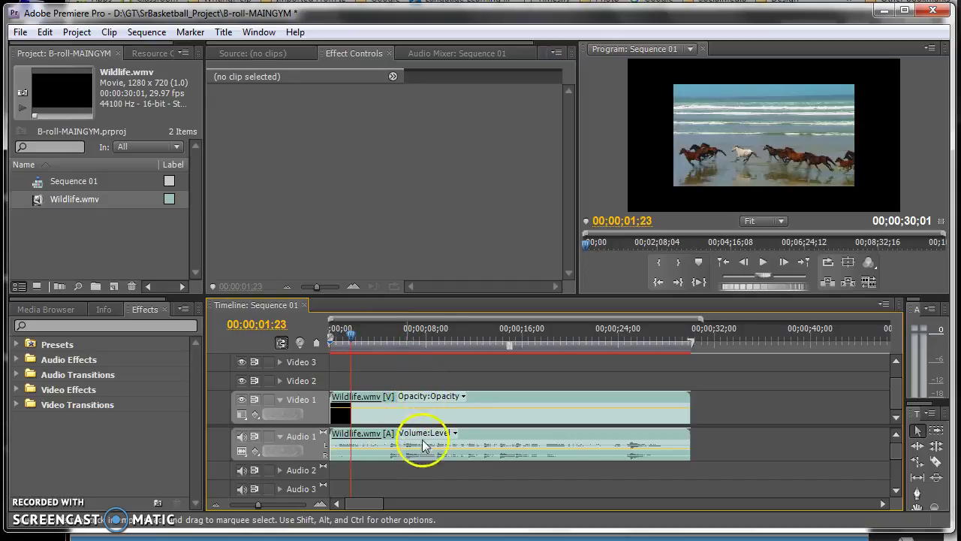
Mute Audio 1's track output and scale Wildlife.wmv to frame size
{"action": "left_click", "coordinate": [241, 437]}
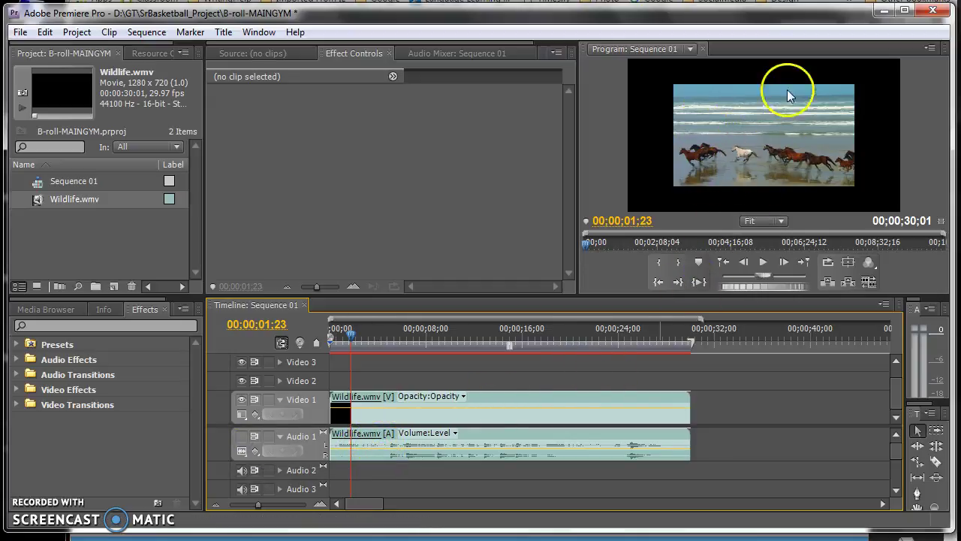
{"action": "right_click", "coordinate": [522, 396]}
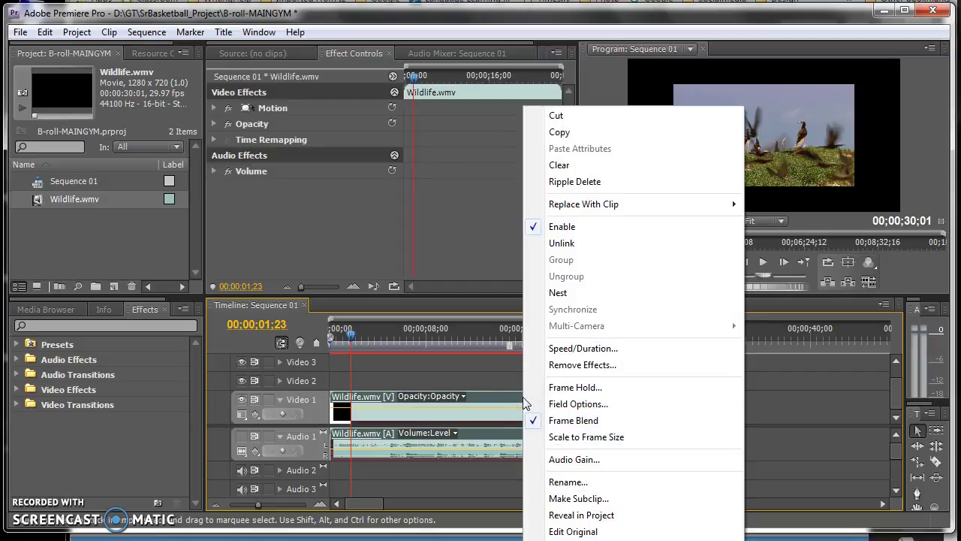
{"action": "left_click", "coordinate": [546, 439]}
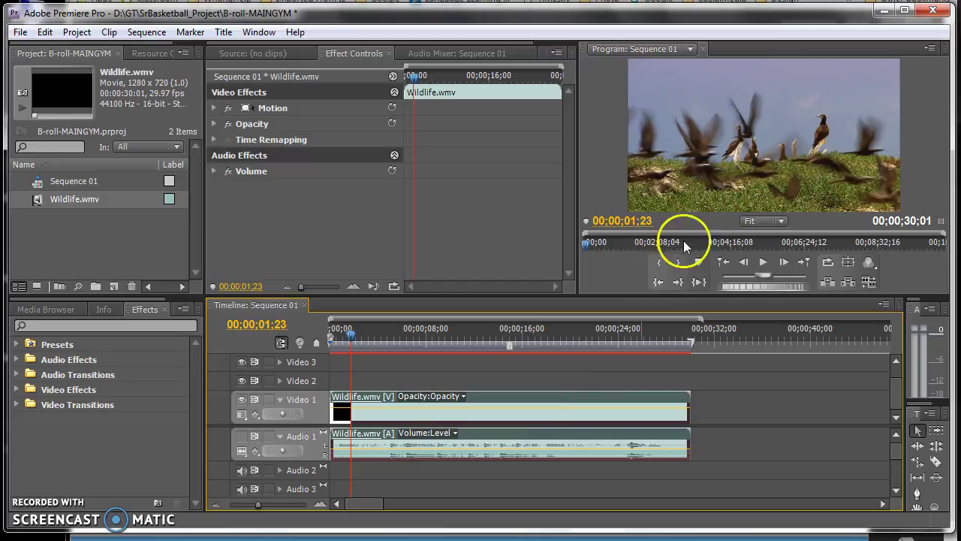
Deselect the clip and switch to the Razor tool with C
{"action": "left_click", "coordinate": [606, 368]}
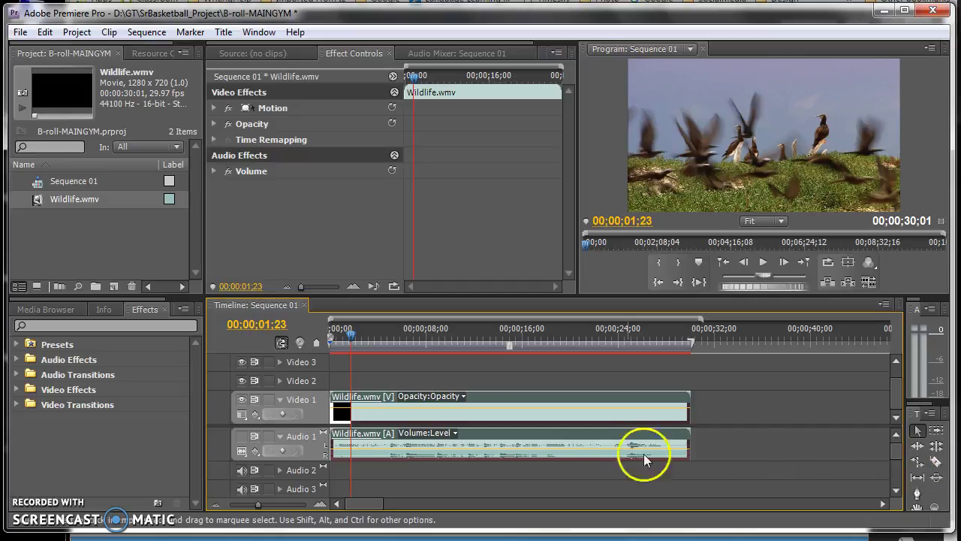
{"action": "key", "text": "c"}
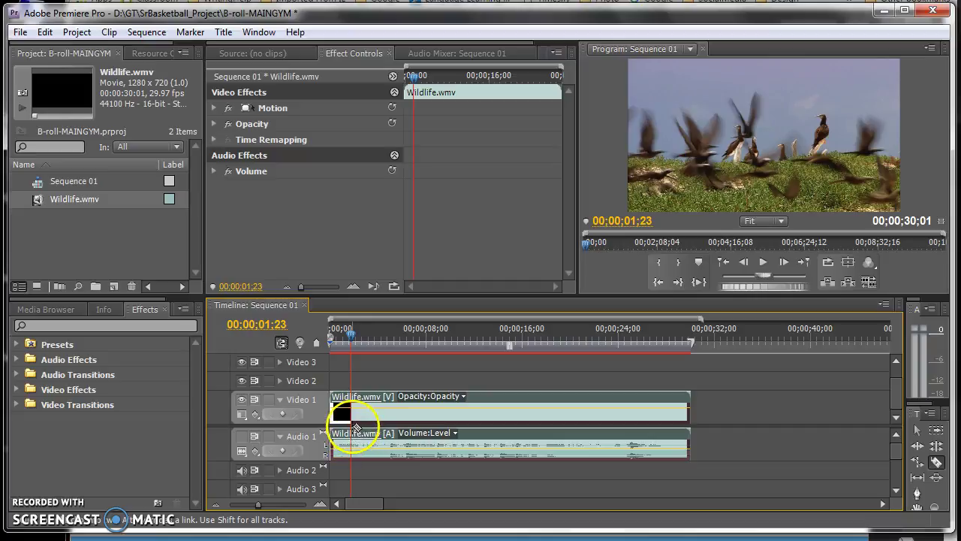
Razor-cut Wildlife.wmv at about 02;22 and again at 06;28
{"action": "left_click", "coordinate": [350, 337]}
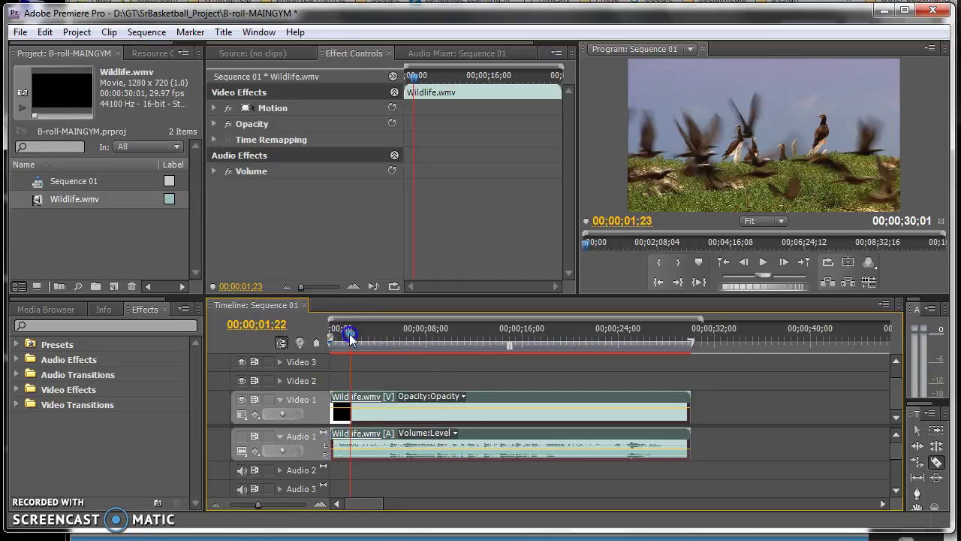
{"action": "mouse_move", "coordinate": [350, 337]}
{"action": "left_mouse_down"}
{"action": "mouse_move", "coordinate": [382, 338]}
{"action": "mouse_move", "coordinate": [362, 340]}
{"action": "left_mouse_up"}
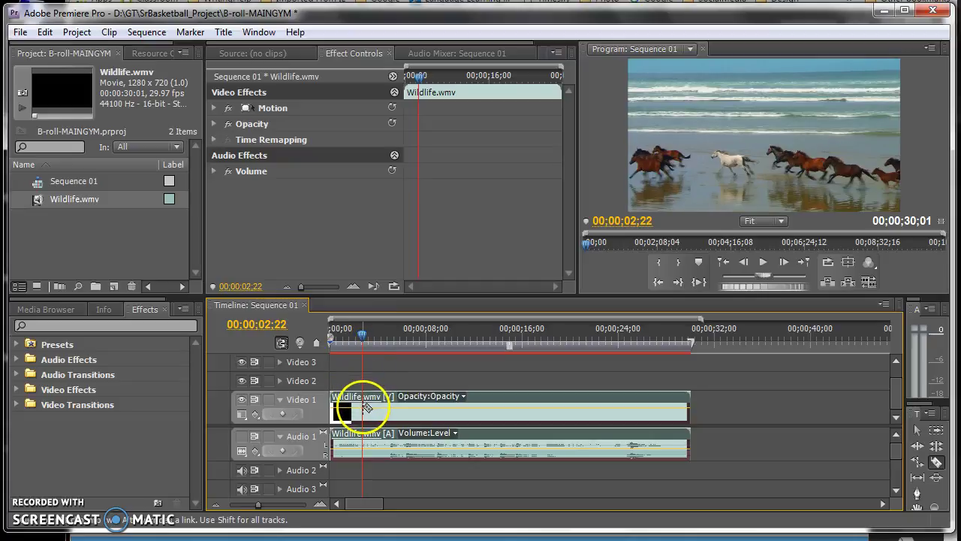
{"action": "left_click", "coordinate": [366, 407]}
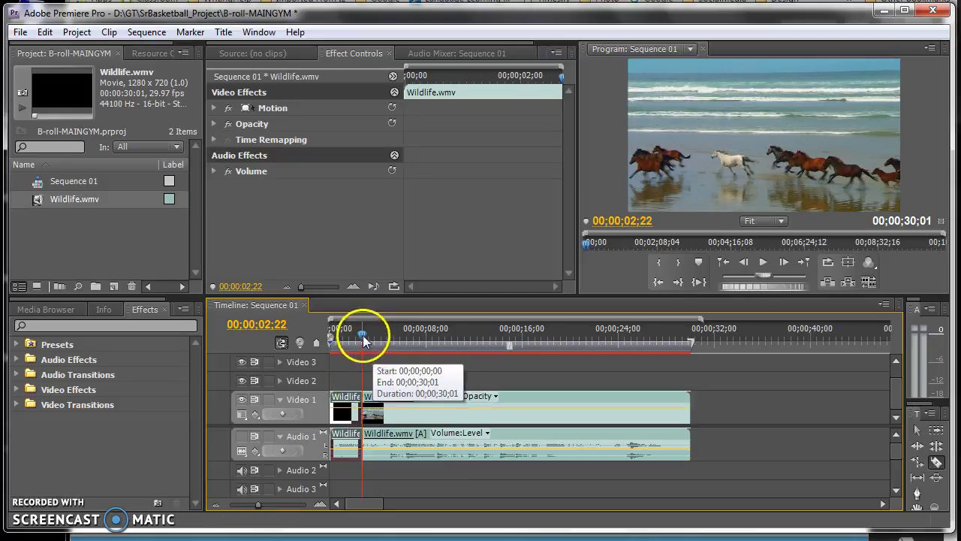
{"action": "left_click_drag", "start_coordinate": [363, 335], "coordinate": [387, 340]}
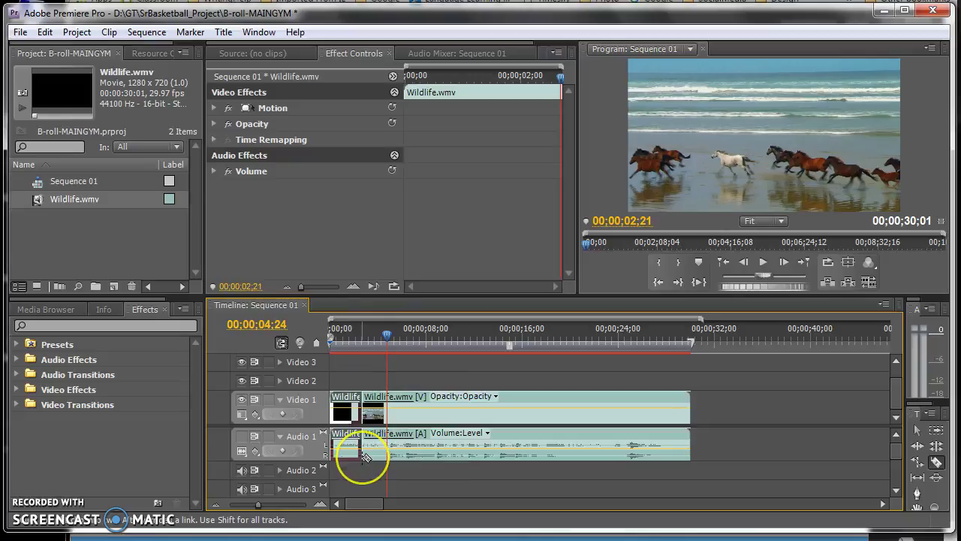
{"action": "left_click", "coordinate": [386, 443]}
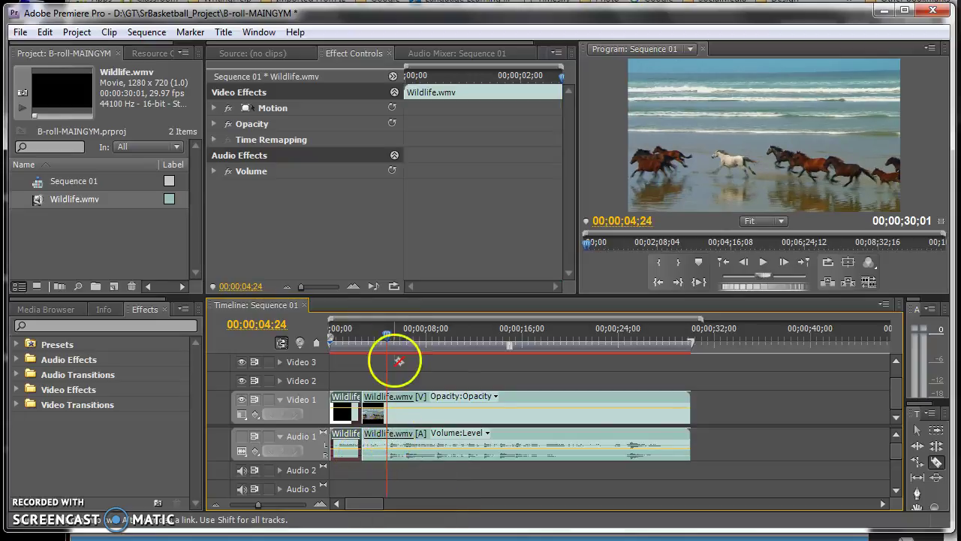
{"action": "left_click_drag", "start_coordinate": [389, 334], "coordinate": [414, 334]}
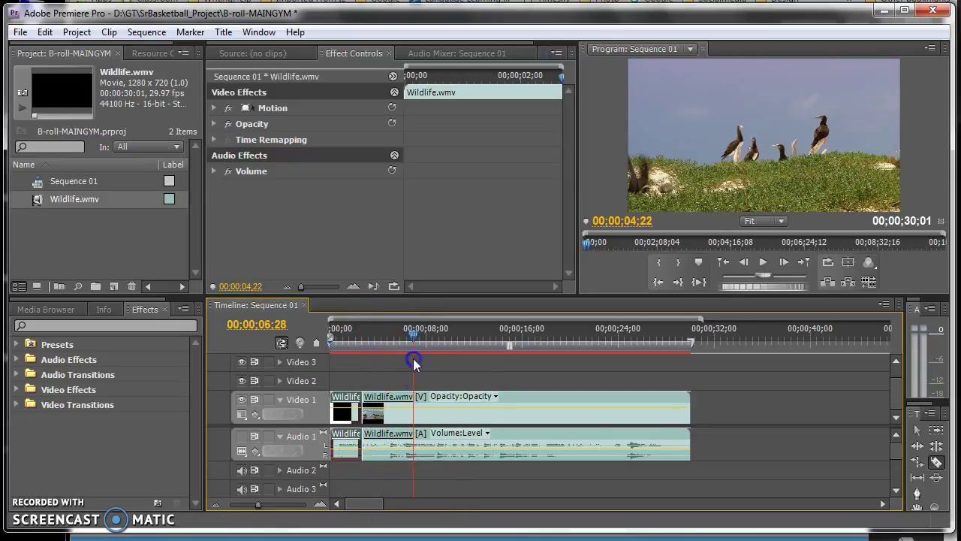
{"action": "left_click", "coordinate": [414, 406]}
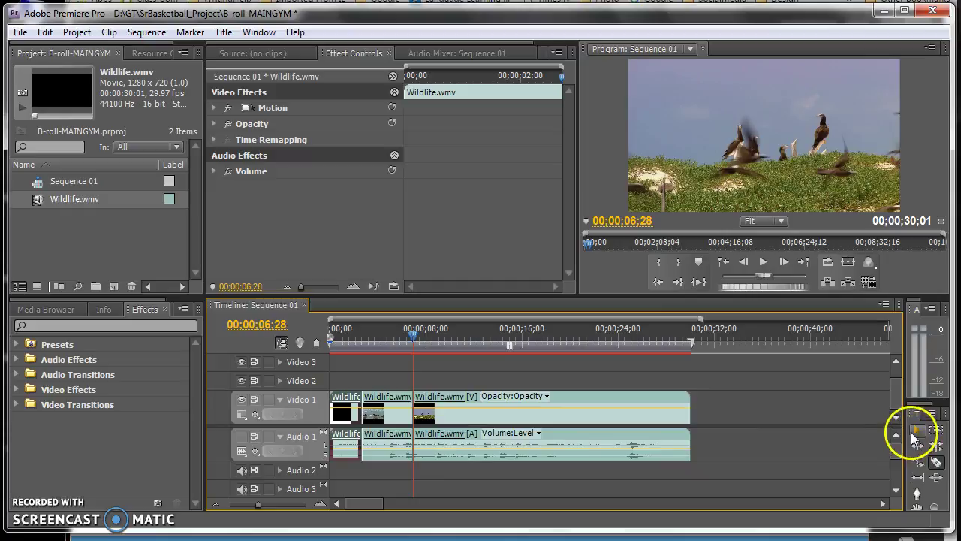
Switch to the Selection tool and delete the middle Wildlife.wmv piece, leaving a gap
{"action": "left_click", "coordinate": [717, 429]}
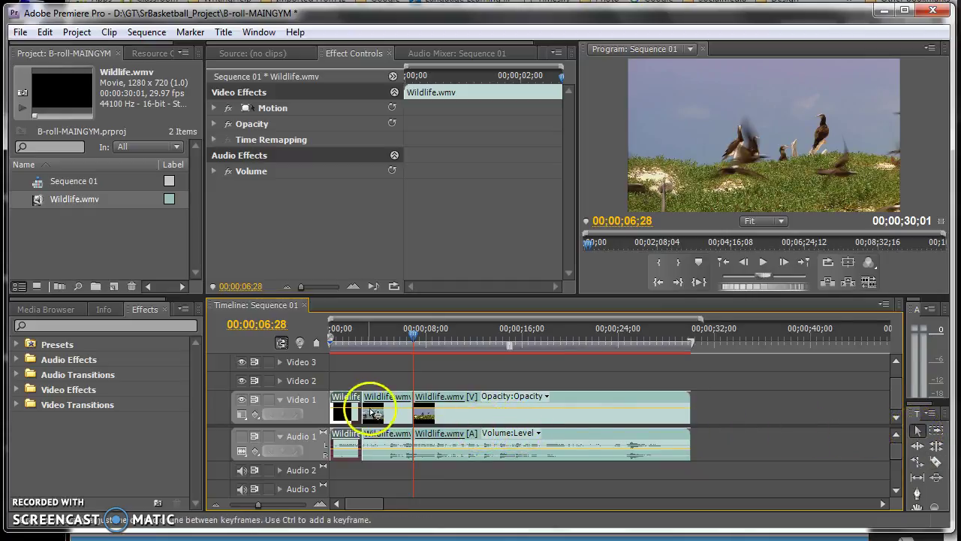
{"action": "key", "text": "v"}
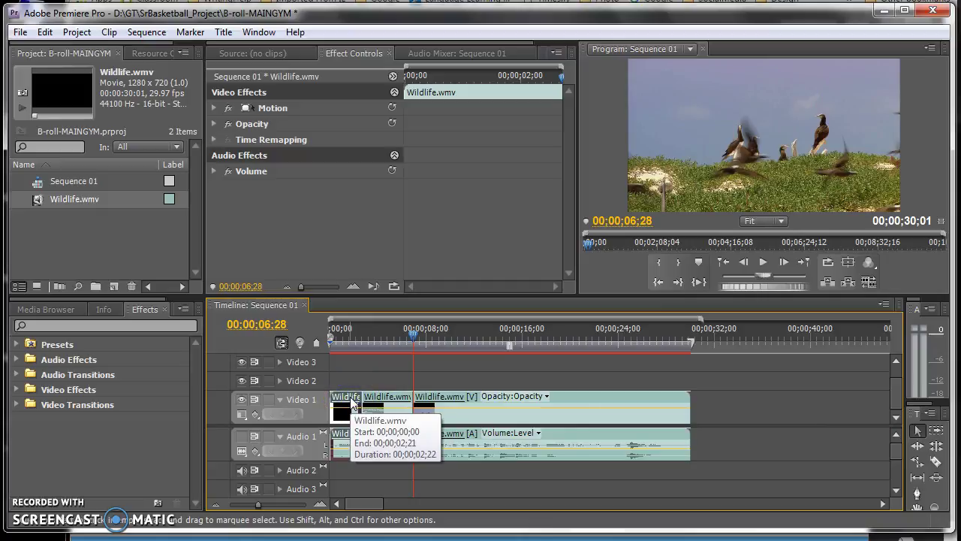
{"action": "left_click", "coordinate": [368, 396]}
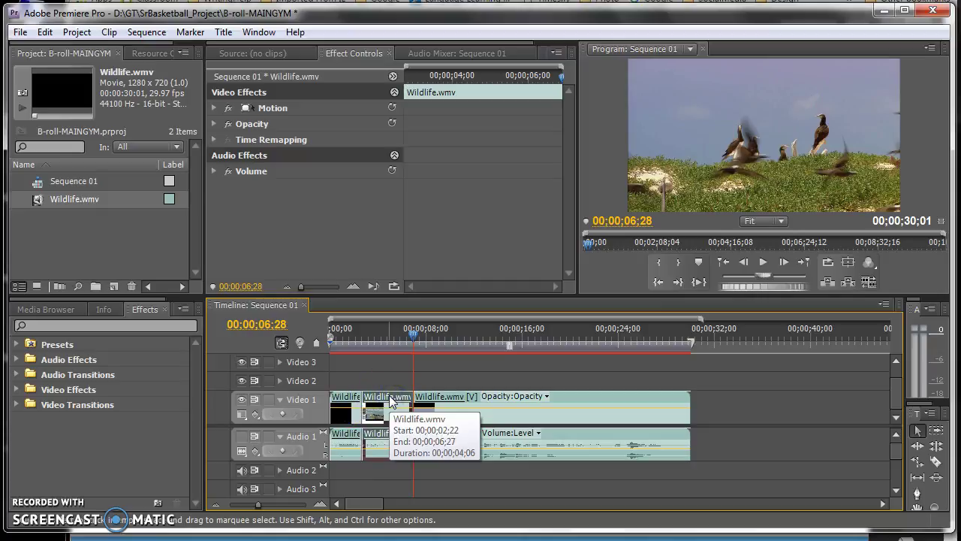
{"action": "key", "text": "Delete"}
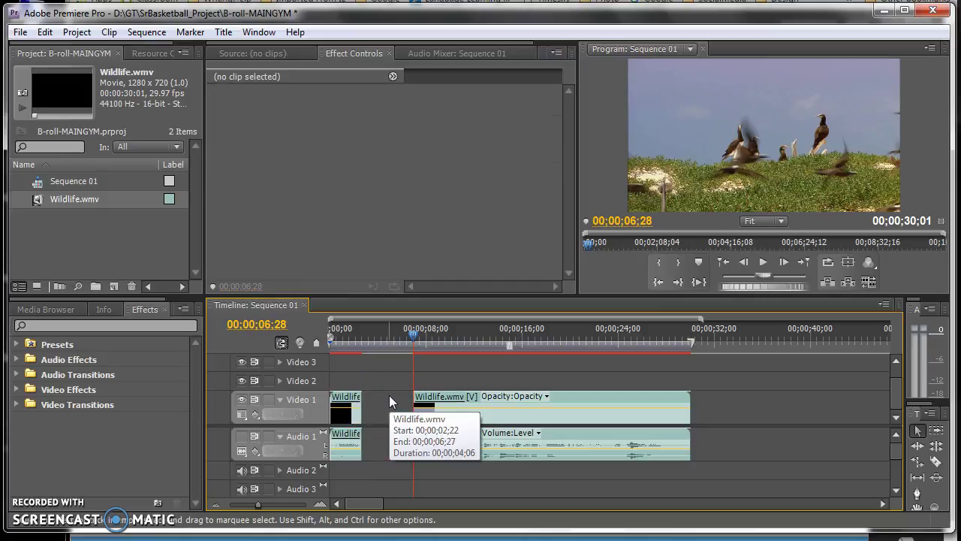
Undo the deletion to restore the middle piece and reselect it
{"action": "left_click", "coordinate": [450, 488]}
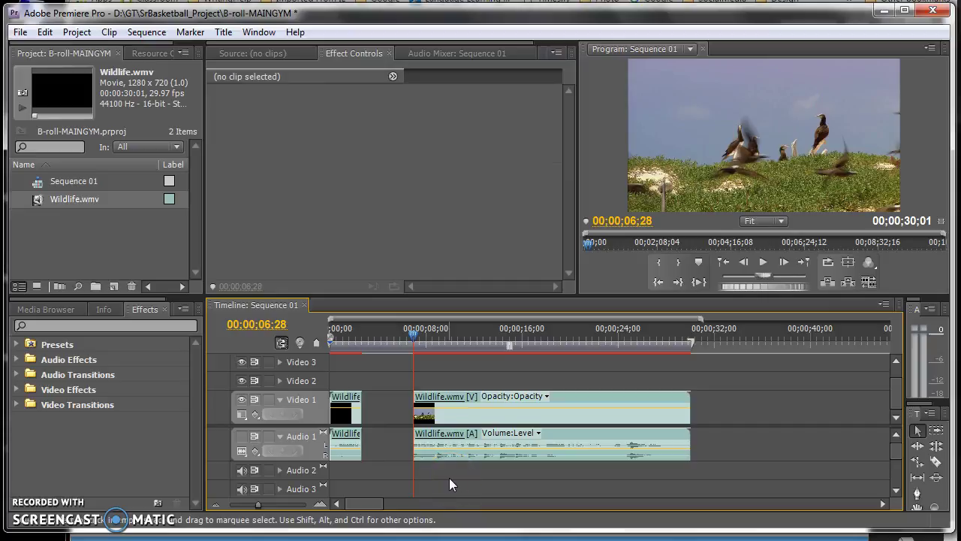
{"action": "left_click", "coordinate": [407, 423]}
{"action": "left_click", "coordinate": [398, 403]}
{"action": "key", "text": "ctrl+v"}
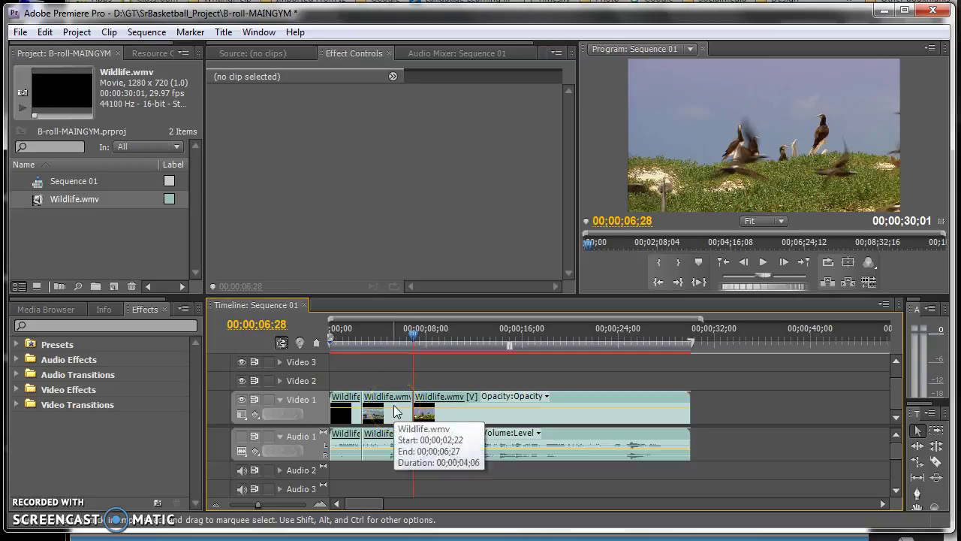
{"action": "left_click", "coordinate": [393, 400]}
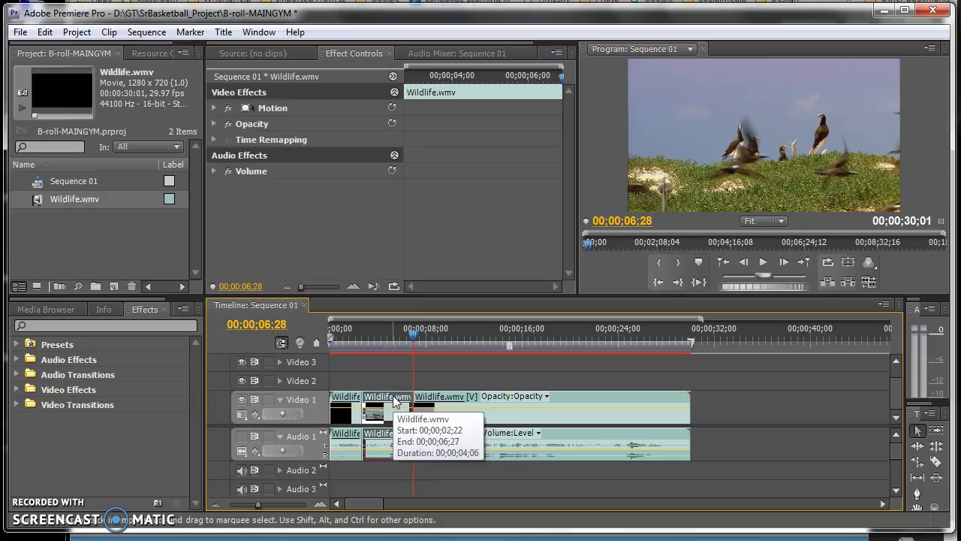
Ripple-delete the middle piece and scrub the playhead to review the new join
{"action": "right_click", "coordinate": [393, 401]}
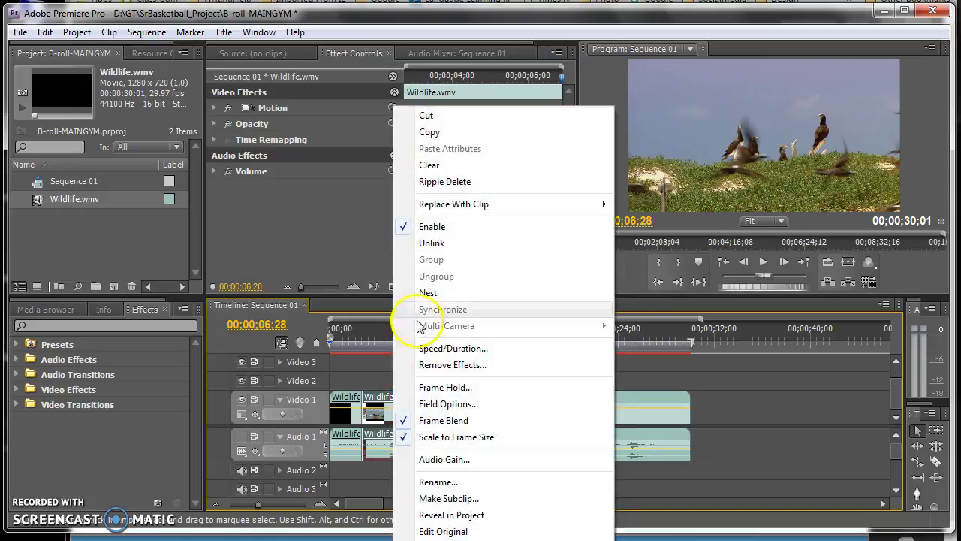
{"action": "left_click", "coordinate": [438, 188]}
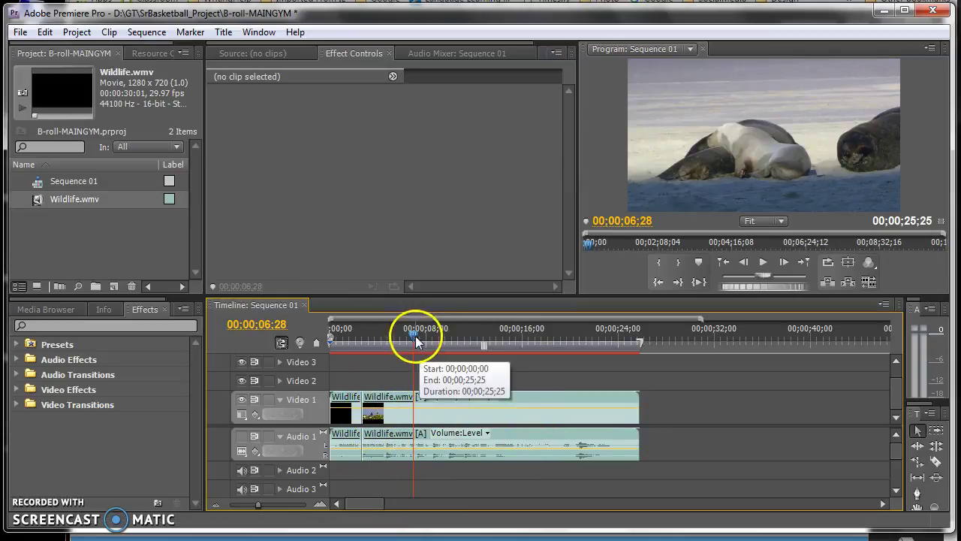
{"action": "left_click_drag", "start_coordinate": [415, 335], "coordinate": [391, 335]}
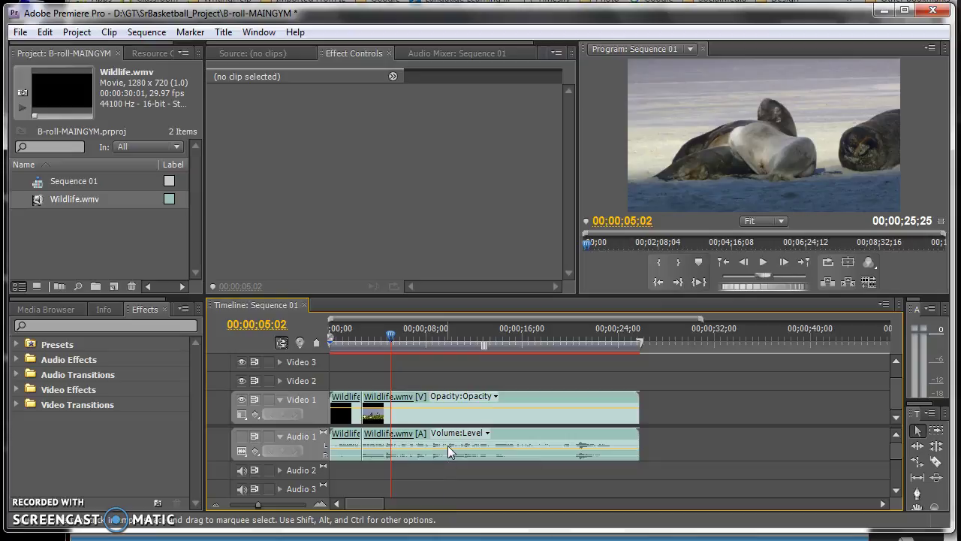
{"action": "left_click", "coordinate": [455, 455]}
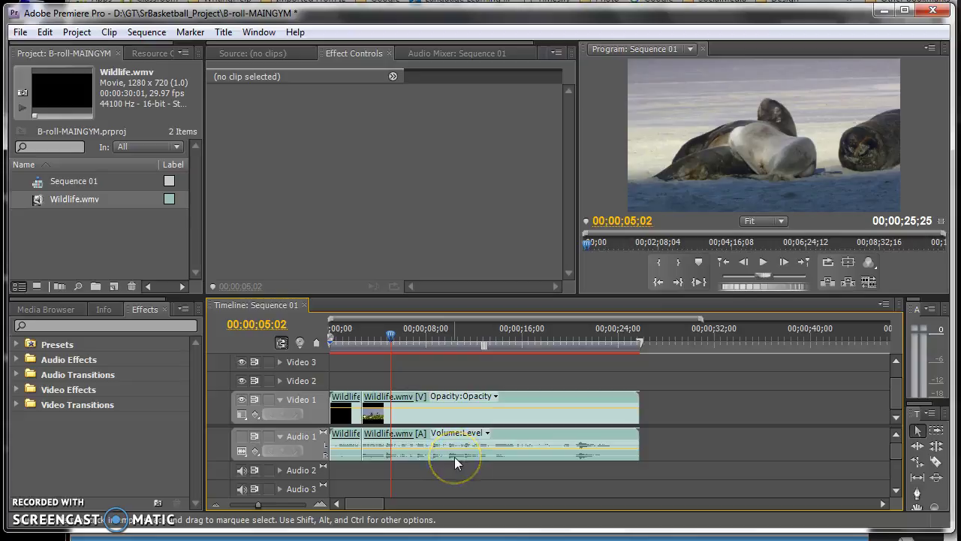